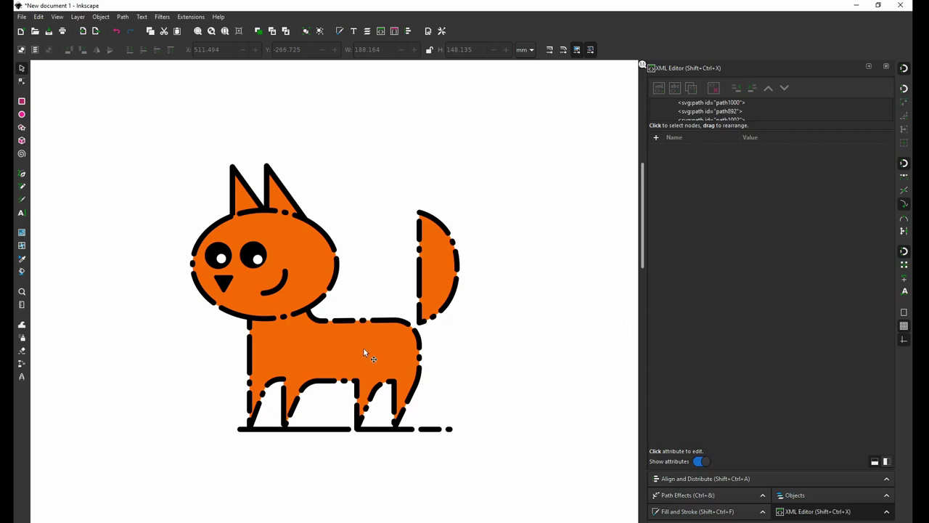
Select the cat's body path and restore solid black outlines in place of the dashes.
{"action": "left_click", "coordinate": [363, 347]}
{"action": "scroll", "coordinate": [485, 374], "scroll_direction": "up", "scroll_amount": 6}
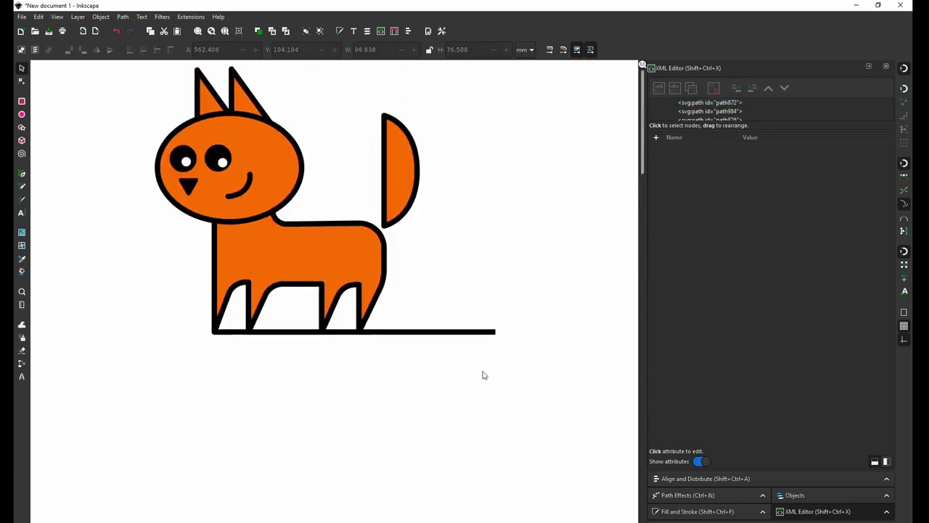
Draw a straight horizontal line above the cat with the Bezier tool.
{"action": "left_click", "coordinate": [22, 174]}
{"action": "left_click", "coordinate": [177, 138]}
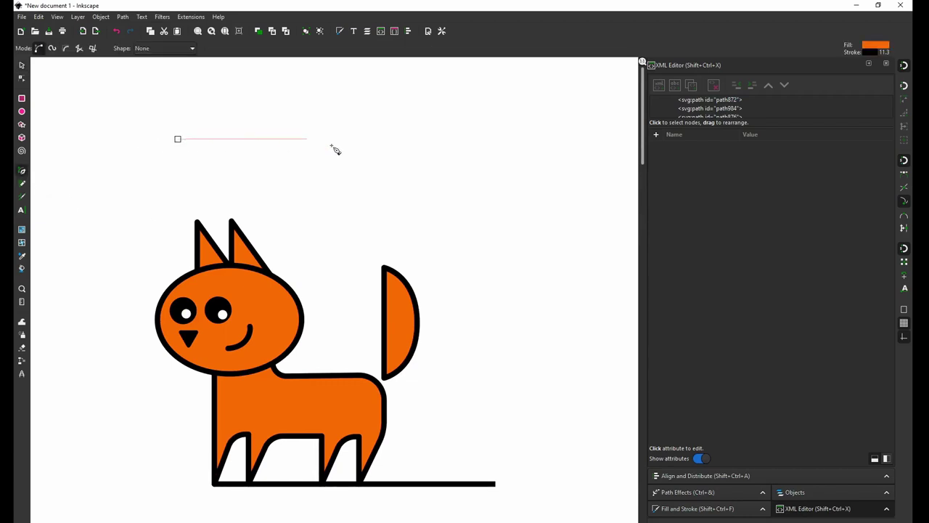
{"action": "double_click", "coordinate": [483, 138]}
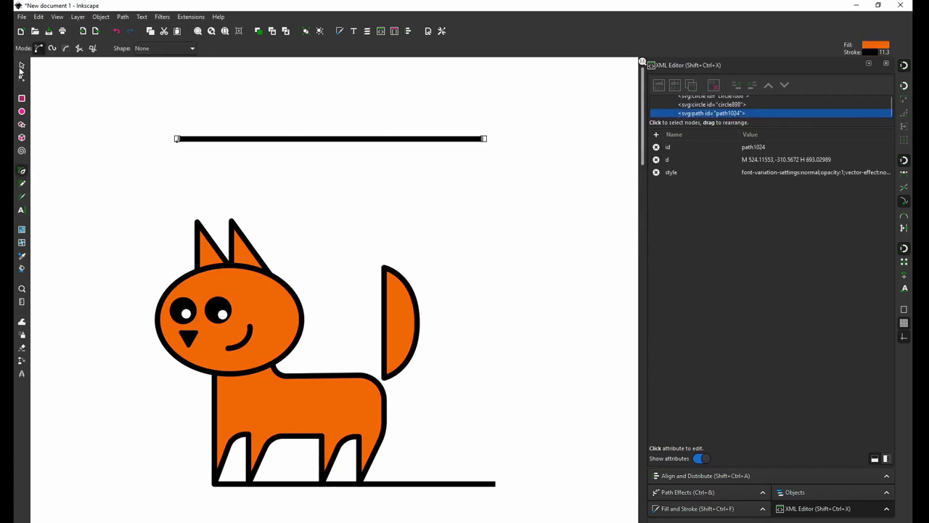
{"action": "left_click", "coordinate": [22, 66]}
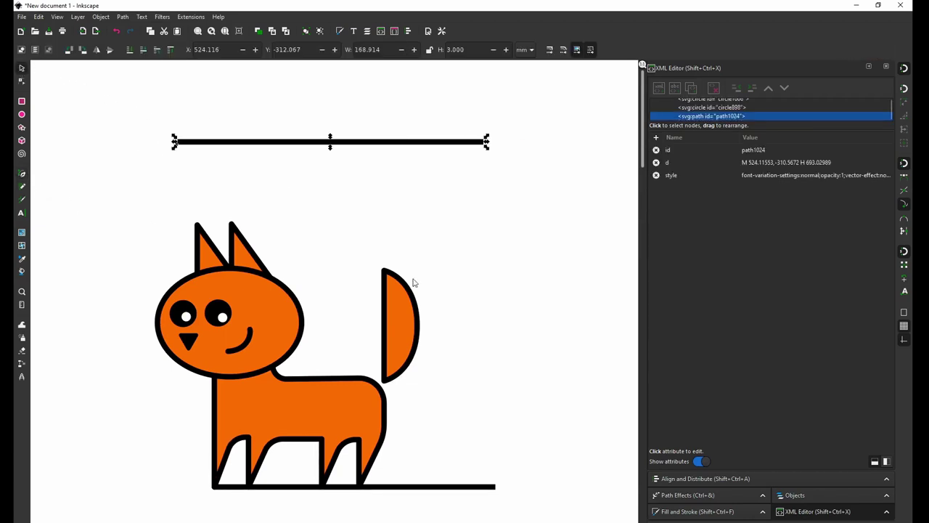
Give the line a dashed stroke pattern from the Dashes list.
{"action": "left_click", "coordinate": [682, 514]}
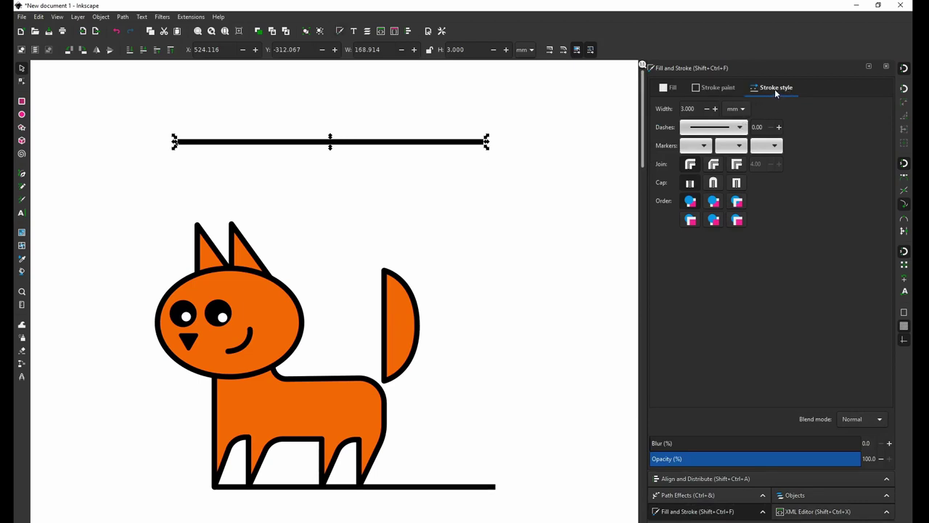
{"action": "left_click", "coordinate": [734, 129]}
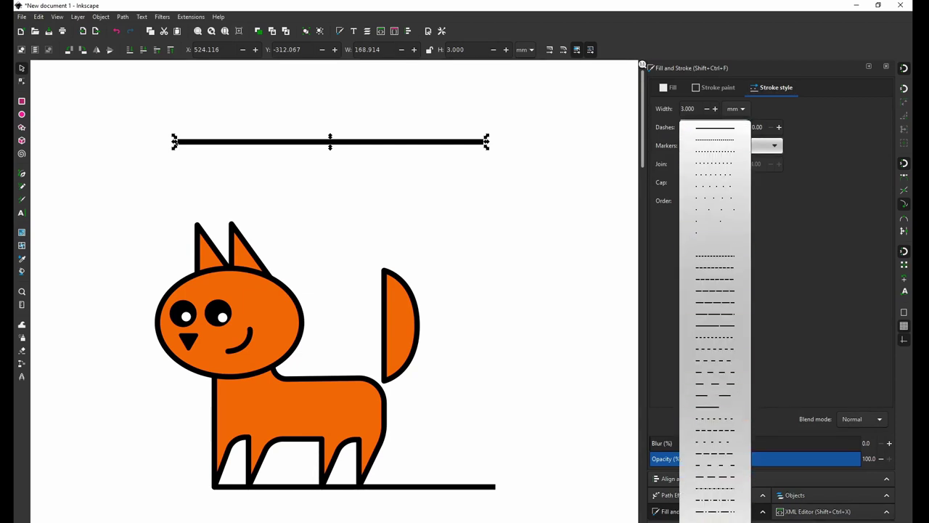
{"action": "left_click", "coordinate": [715, 395]}
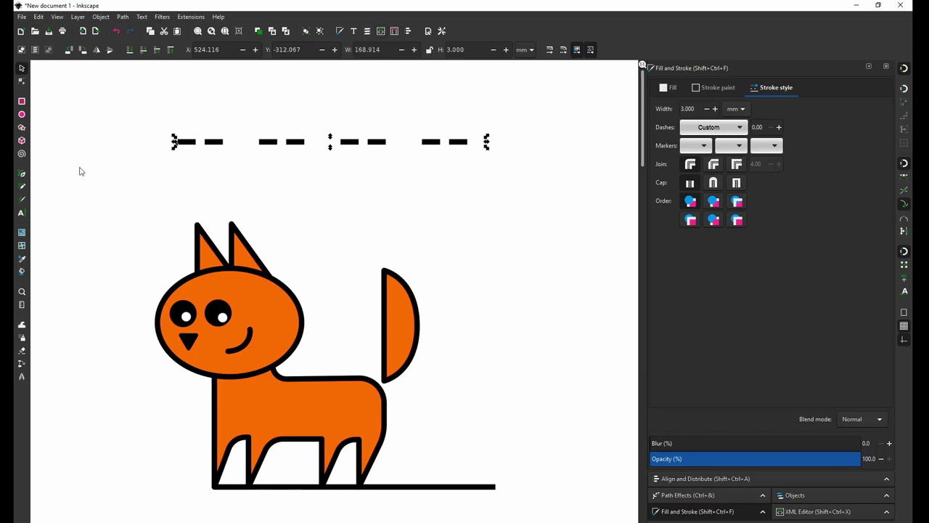
{"action": "left_click", "coordinate": [38, 18]}
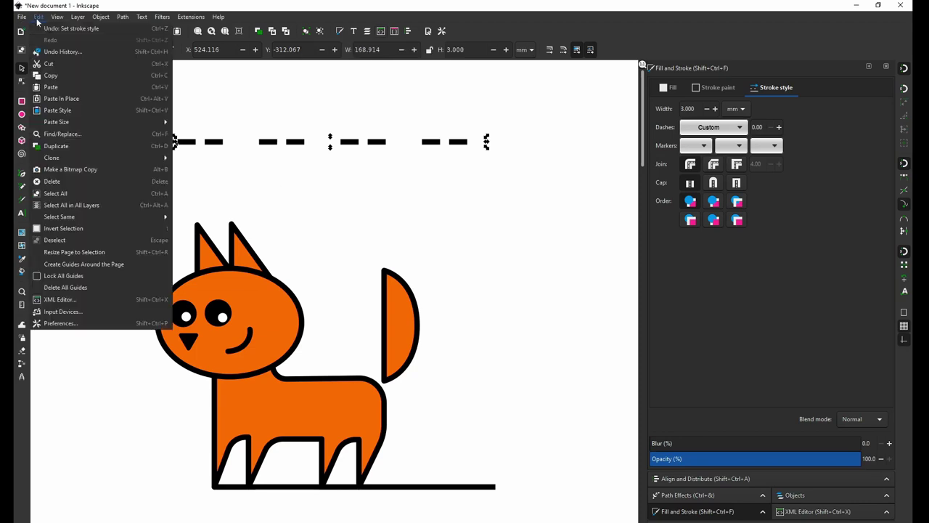
In the XML editor, replace the line's stroke-dasharray values with 10,5,20,5,60,60.
{"action": "left_click", "coordinate": [90, 302]}
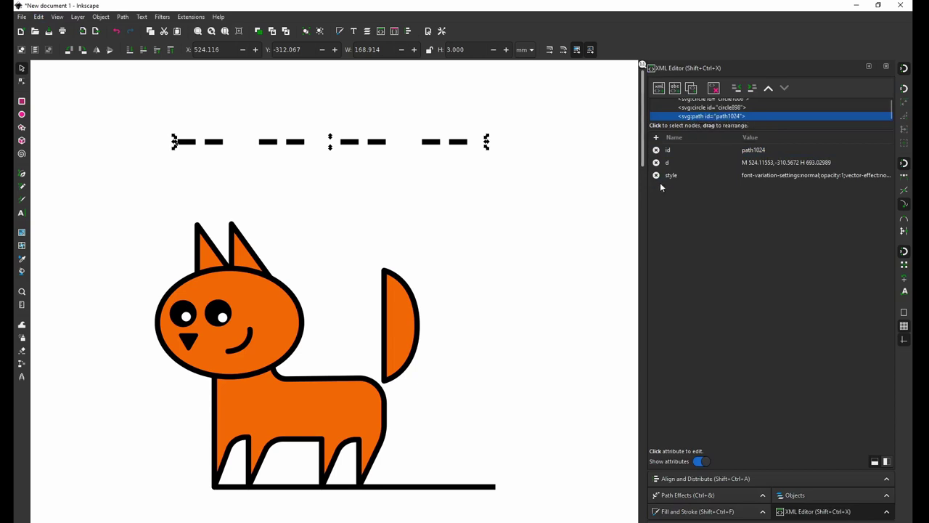
{"action": "left_click", "coordinate": [711, 175]}
{"action": "left_click", "coordinate": [755, 176]}
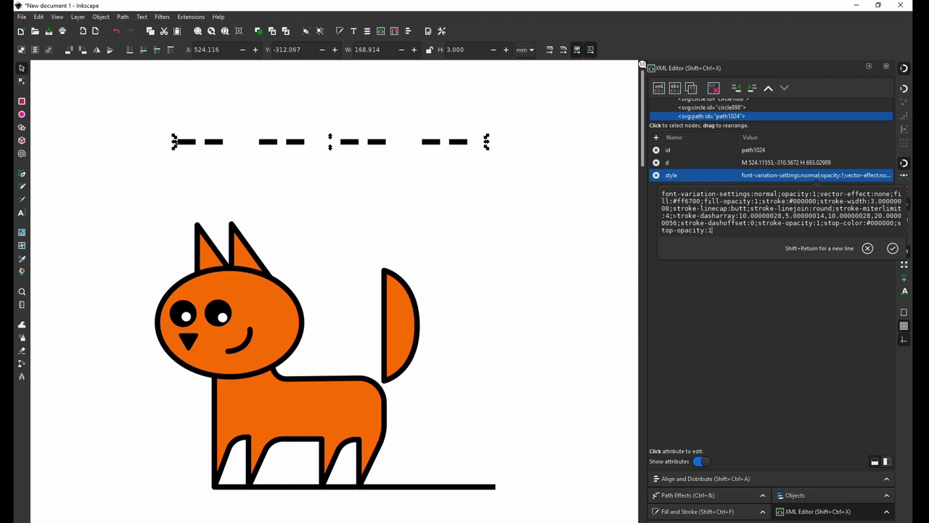
{"action": "mouse_move", "coordinate": [673, 216]}
{"action": "left_mouse_down"}
{"action": "mouse_move", "coordinate": [835, 208]}
{"action": "mouse_move", "coordinate": [878, 230]}
{"action": "mouse_move", "coordinate": [799, 211]}
{"action": "mouse_move", "coordinate": [740, 216]}
{"action": "left_mouse_up"}
{"action": "key", "text": "BackSpace"}
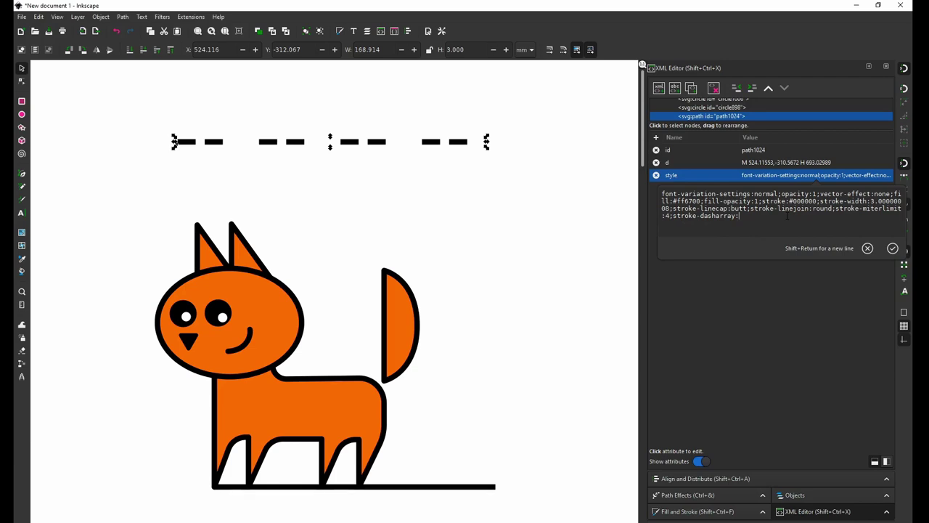
{"action": "type", "text": "10,5,2"}
{"action": "type", "text": "0,5,"}
{"action": "left_click", "coordinate": [892, 249]}
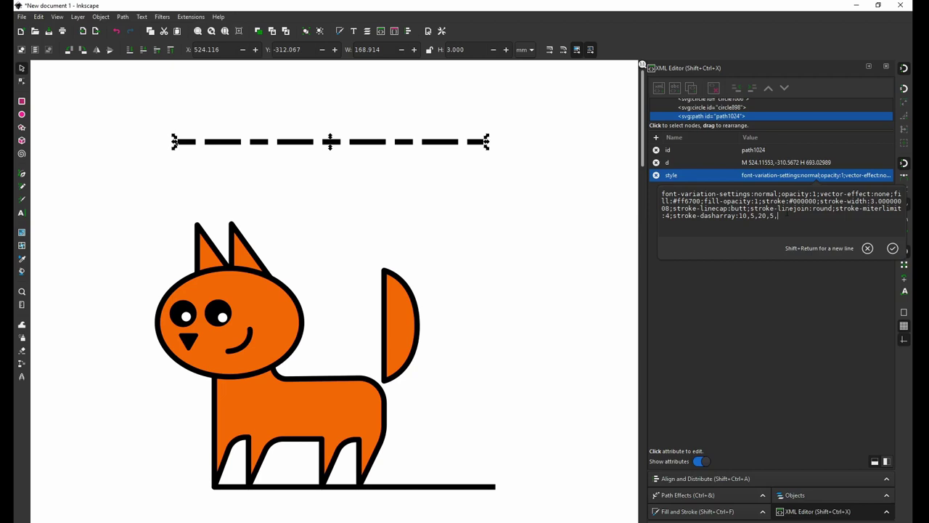
{"action": "type", "text": "0"}
{"action": "type", "text": ",60,"}
Apply the 10,5,20,5,60,60 dash pattern and lengthen the line rightward with the Node tool.
{"action": "left_click", "coordinate": [895, 249]}
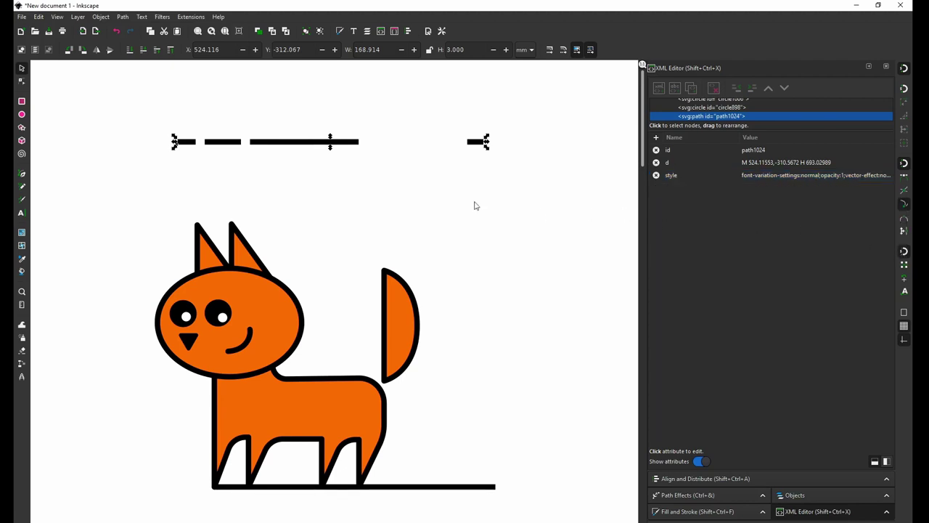
{"action": "key", "text": "a"}
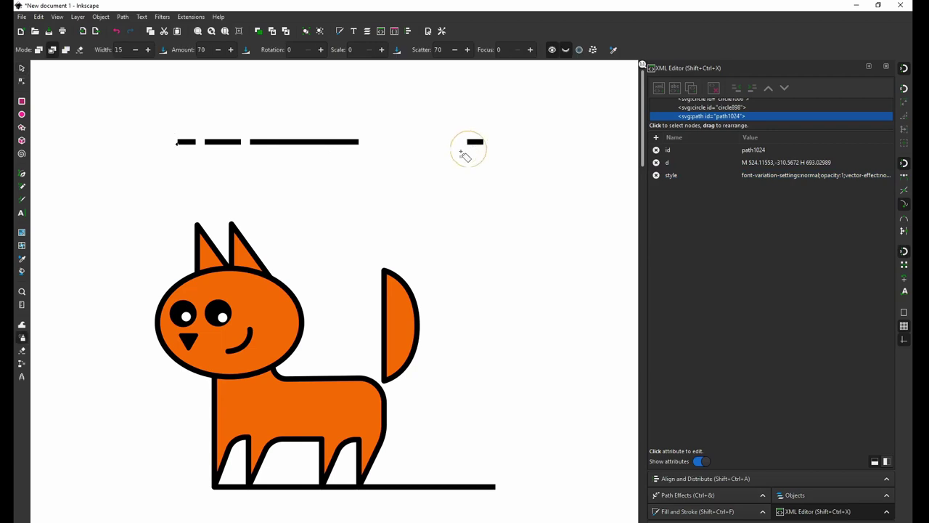
{"action": "left_click", "coordinate": [22, 80]}
{"action": "left_click_drag", "start_coordinate": [484, 143], "coordinate": [512, 141]}
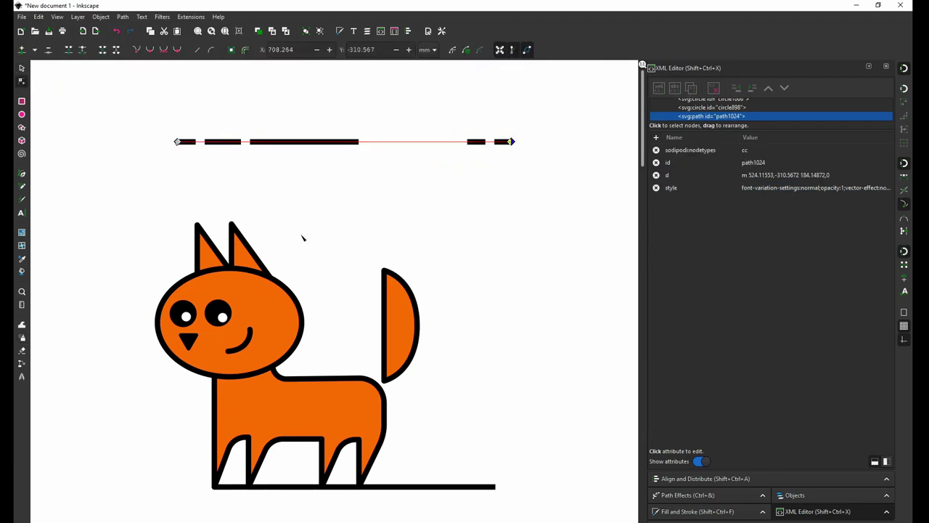
Delete the dashed test line and select the cat's body path.
{"action": "left_click", "coordinate": [22, 67]}
{"action": "left_click", "coordinate": [291, 240]}
{"action": "left_click", "coordinate": [265, 143]}
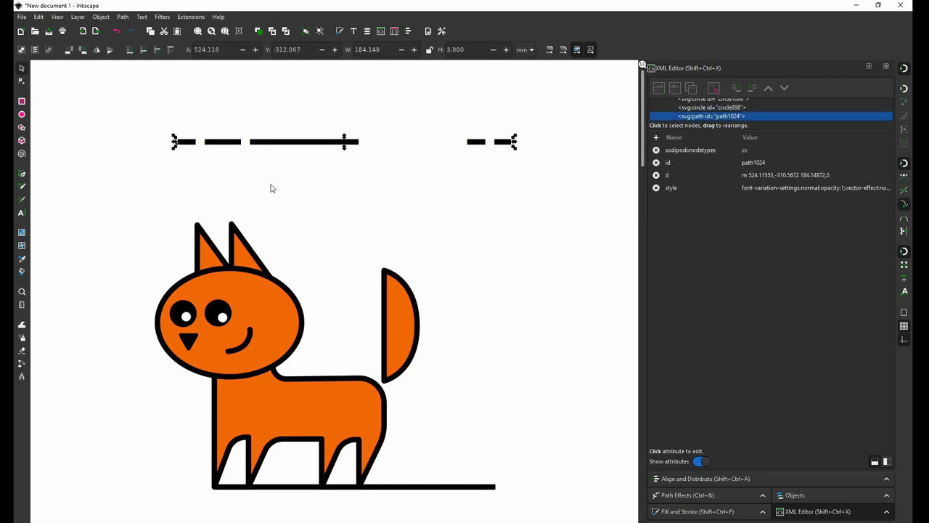
{"action": "key", "text": "Delete"}
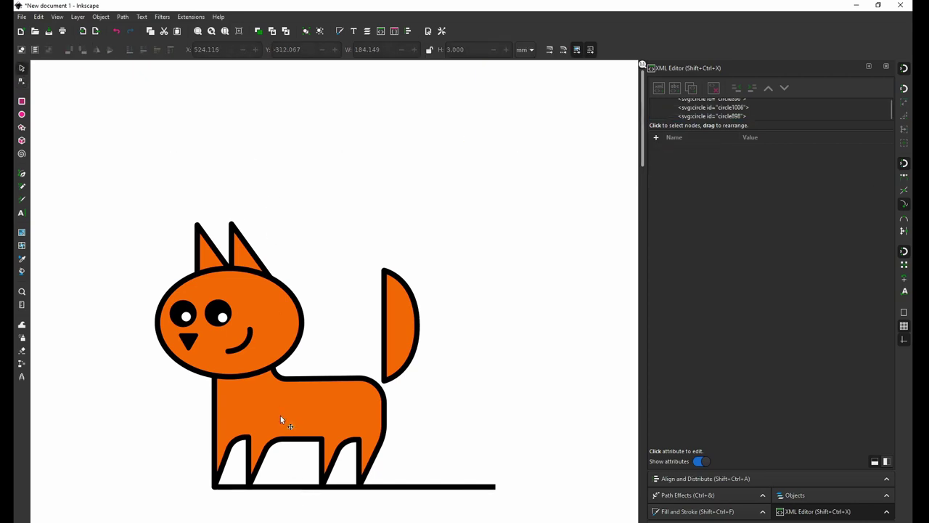
{"action": "left_click", "coordinate": [282, 421]}
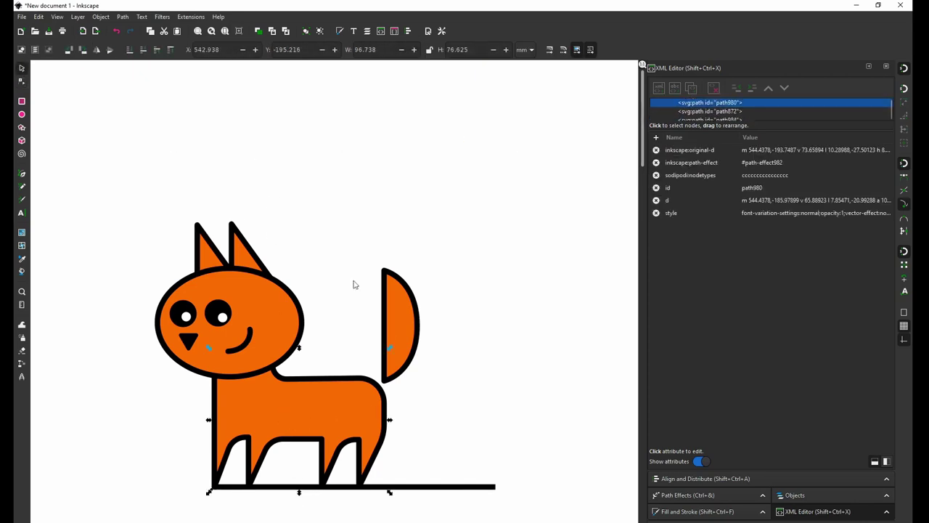
Pick a dash pattern from the Dashes list for the cat body's outline.
{"action": "left_click", "coordinate": [707, 513]}
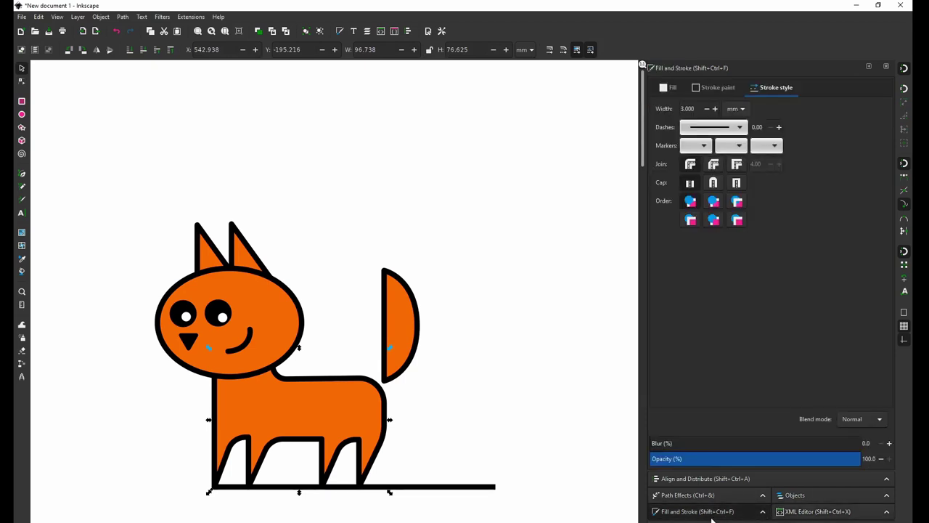
{"action": "left_click", "coordinate": [721, 130]}
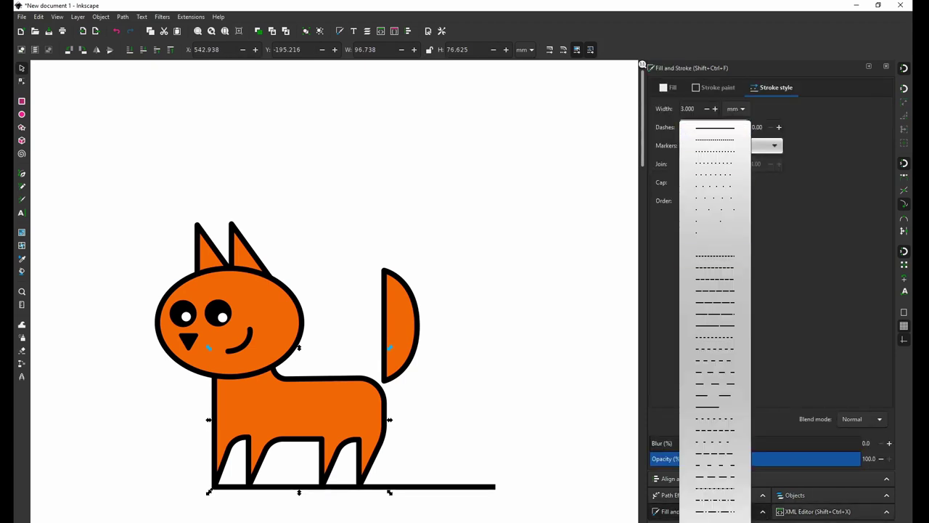
{"action": "left_click", "coordinate": [715, 313]}
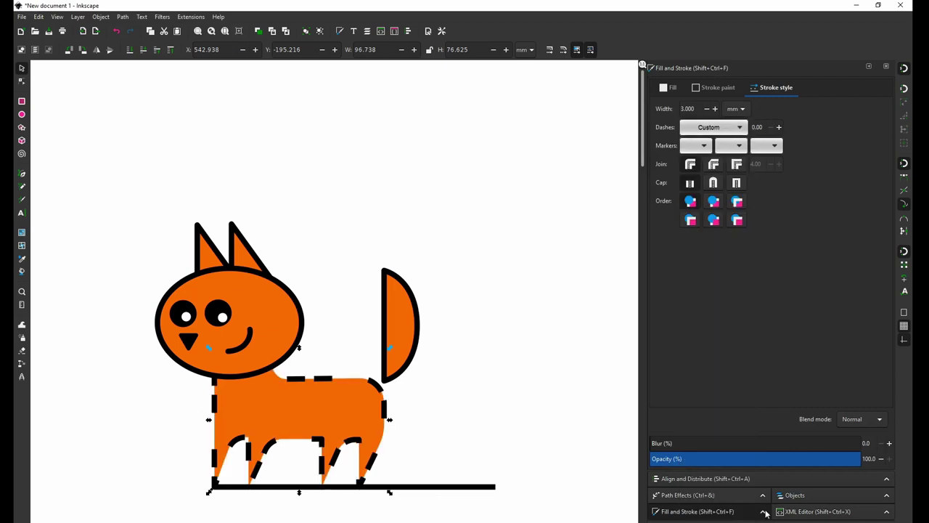
Change the body path's stroke-dasharray to 30,5,60,5,2,5 in the XML editor.
{"action": "key", "text": "ctrl+shift+x"}
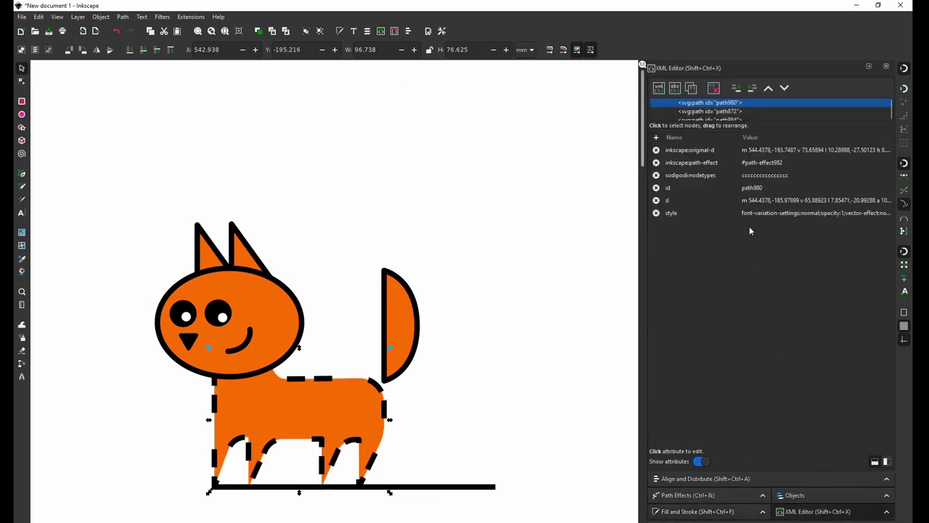
{"action": "left_click", "coordinate": [776, 214]}
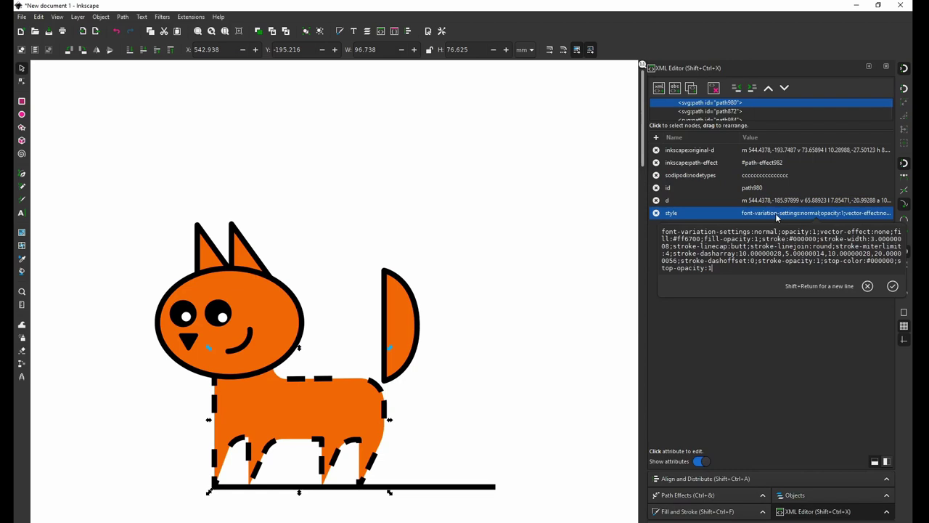
{"action": "mouse_move", "coordinate": [760, 266]}
{"action": "left_mouse_down"}
{"action": "mouse_move", "coordinate": [726, 247]}
{"action": "mouse_move", "coordinate": [740, 253]}
{"action": "left_mouse_up"}
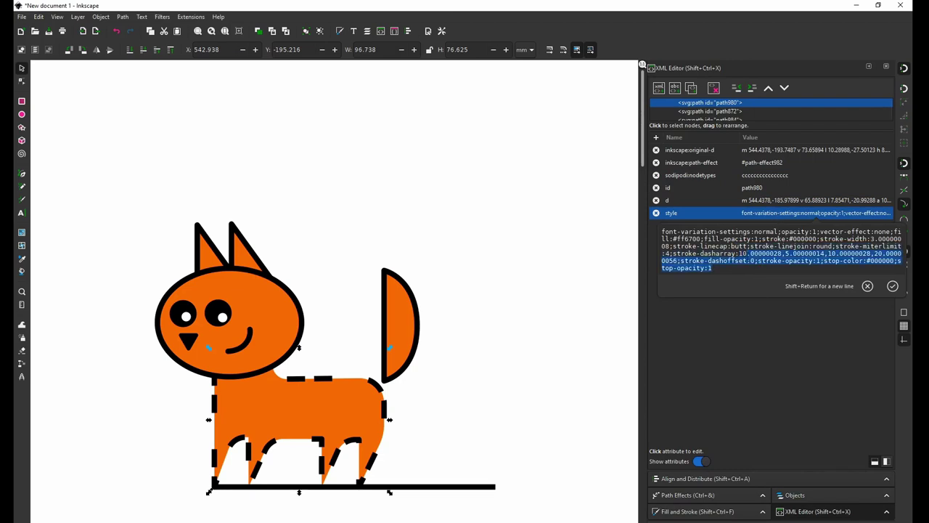
{"action": "key", "text": "BackSpace"}
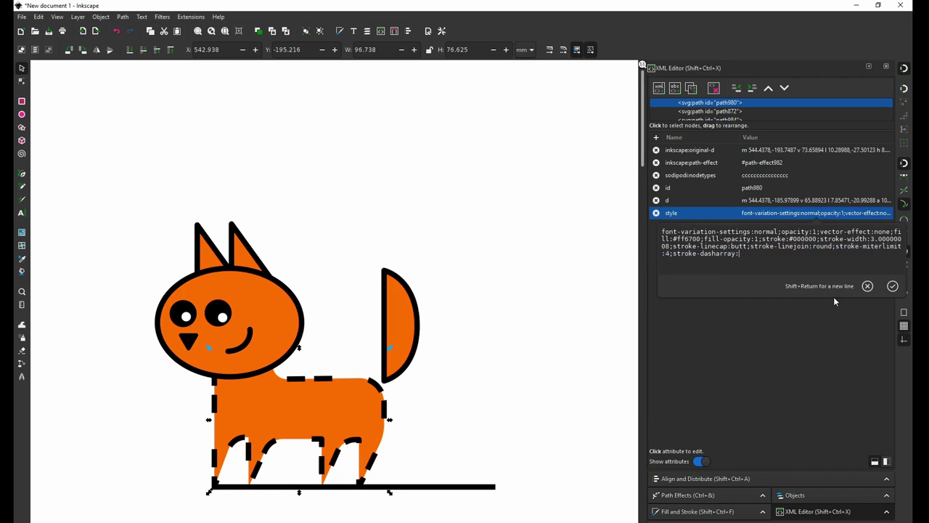
{"action": "type", "text": "30,5,60,5,2,5,"}
{"action": "left_click", "coordinate": [893, 286]}
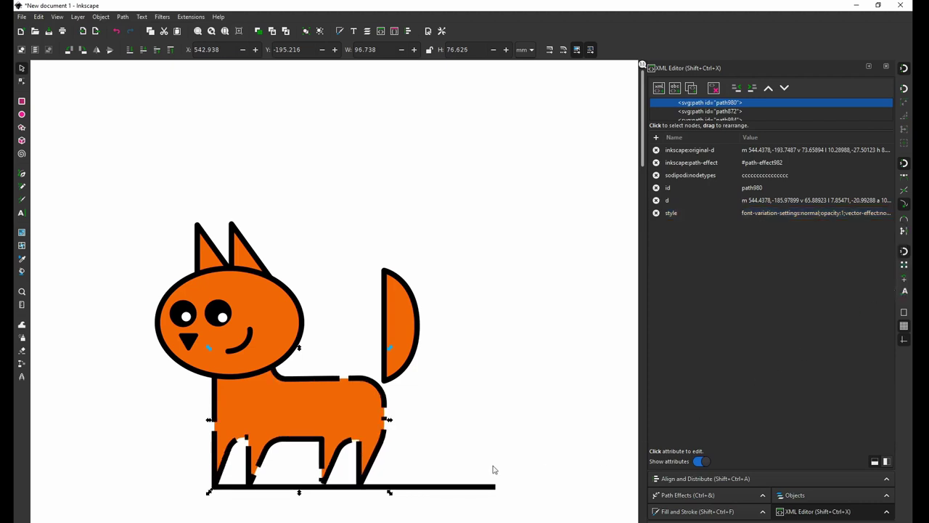
Set the body outline's dashes to Round caps and check the result.
{"action": "left_click", "coordinate": [533, 421]}
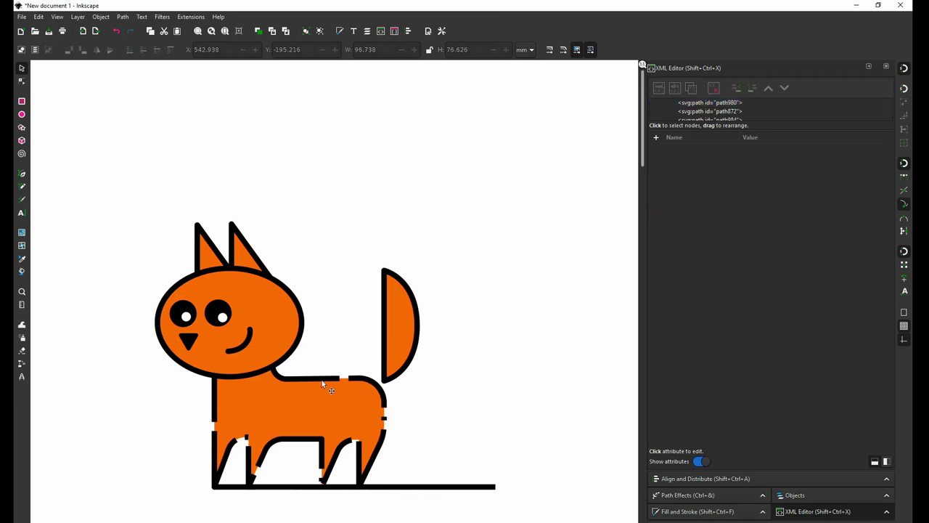
{"action": "left_click", "coordinate": [354, 405]}
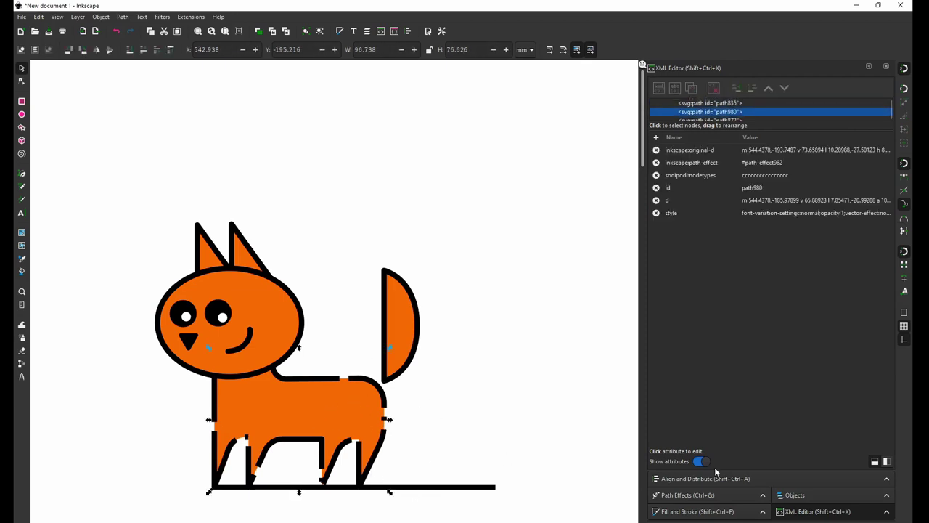
{"action": "left_click", "coordinate": [710, 514]}
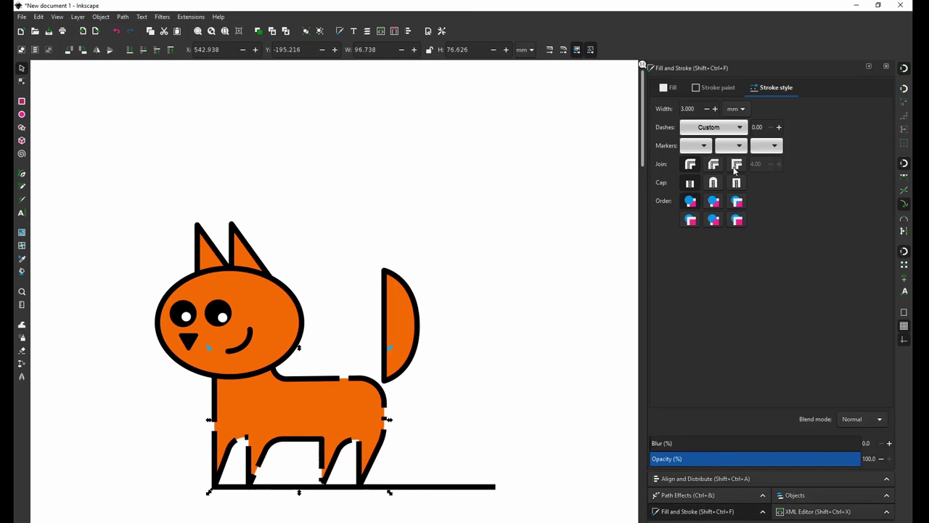
{"action": "left_click", "coordinate": [714, 185]}
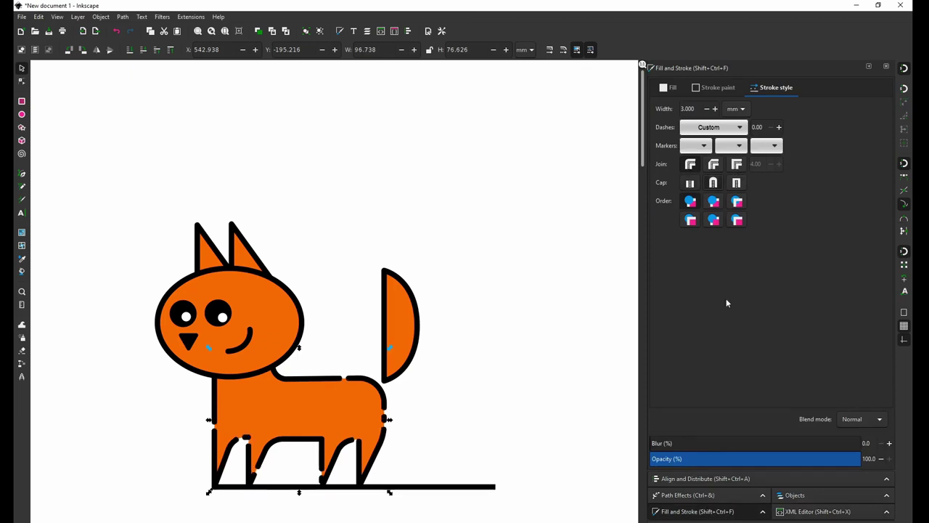
{"action": "left_click", "coordinate": [519, 371]}
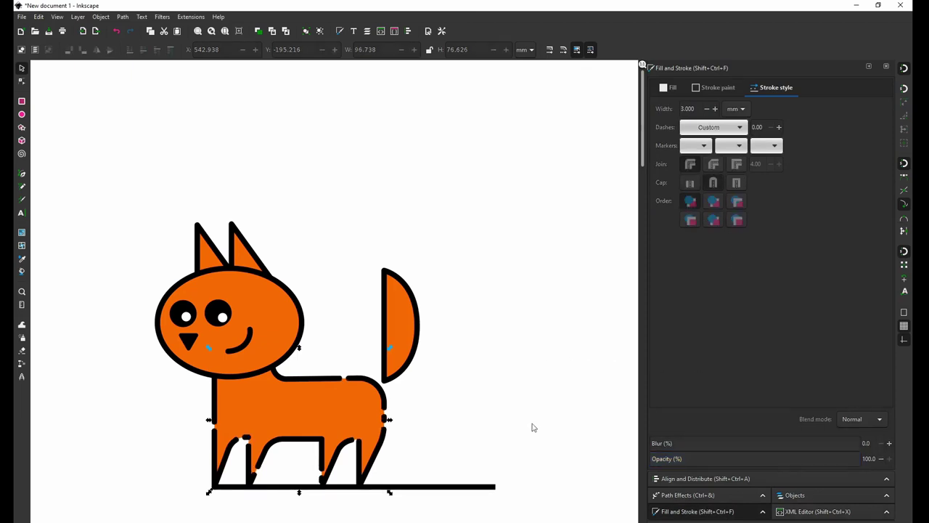
{"action": "left_click", "coordinate": [388, 445]}
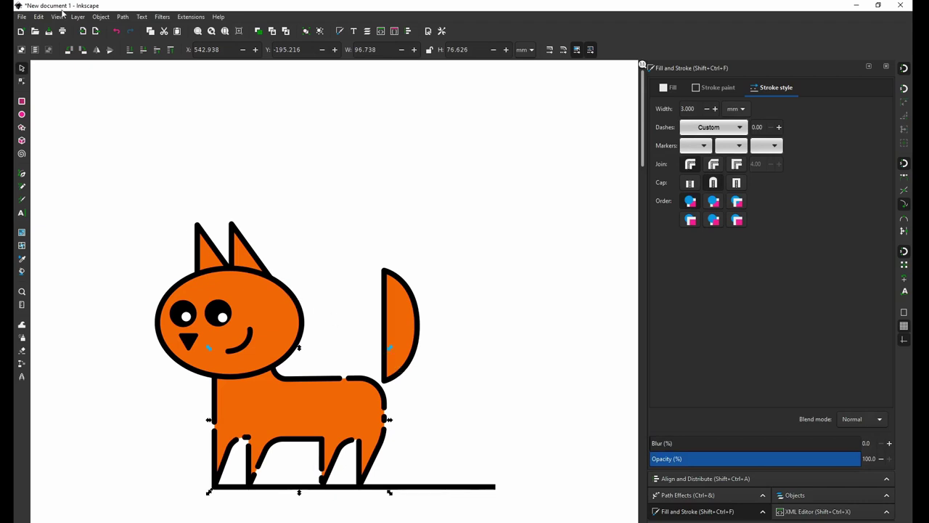
Paste the body's dashed style onto the cat's head and tail.
{"action": "left_click", "coordinate": [37, 16]}
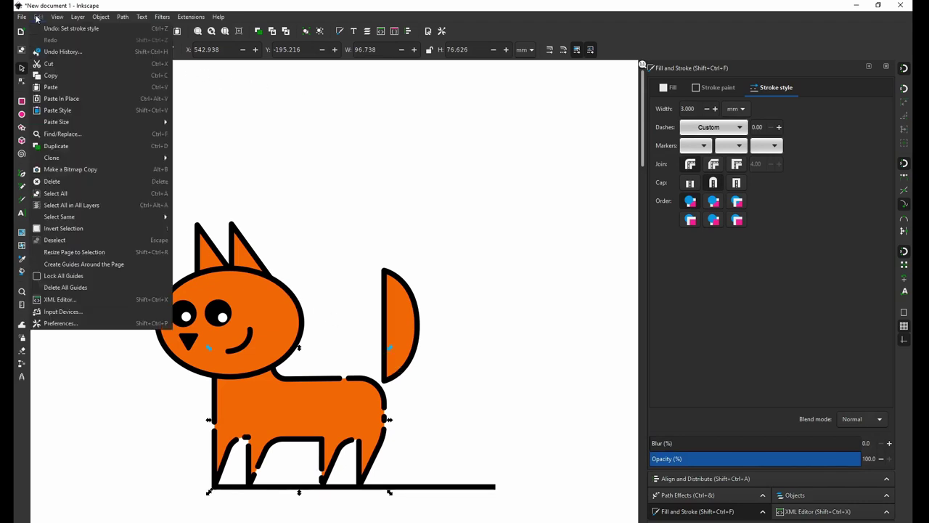
{"action": "left_click", "coordinate": [377, 284]}
{"action": "left_click", "coordinate": [282, 282]}
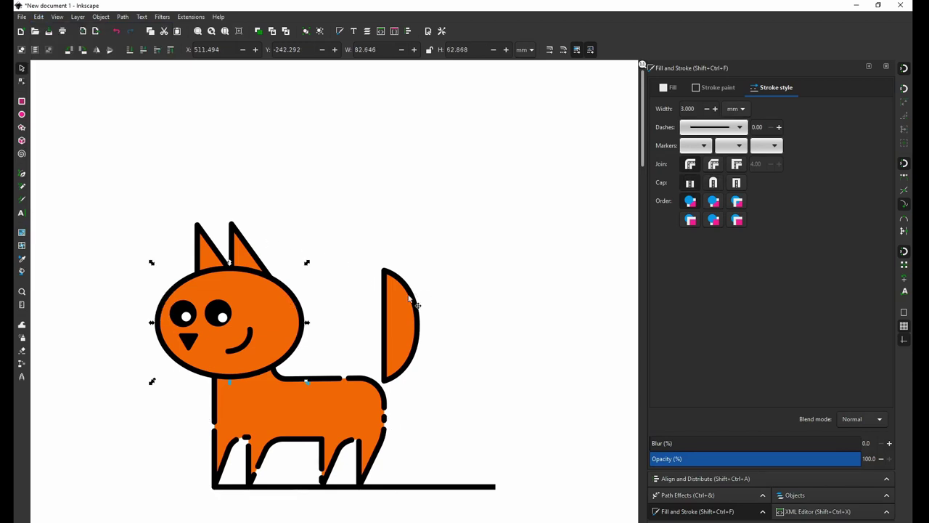
{"action": "left_click", "coordinate": [411, 299], "text": "shift"}
{"action": "left_click", "coordinate": [34, 17]}
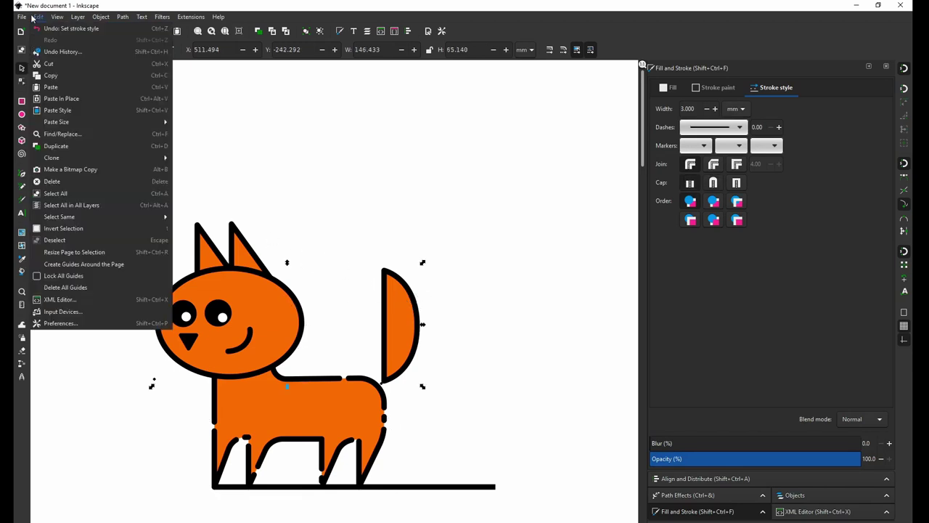
{"action": "left_click", "coordinate": [86, 110]}
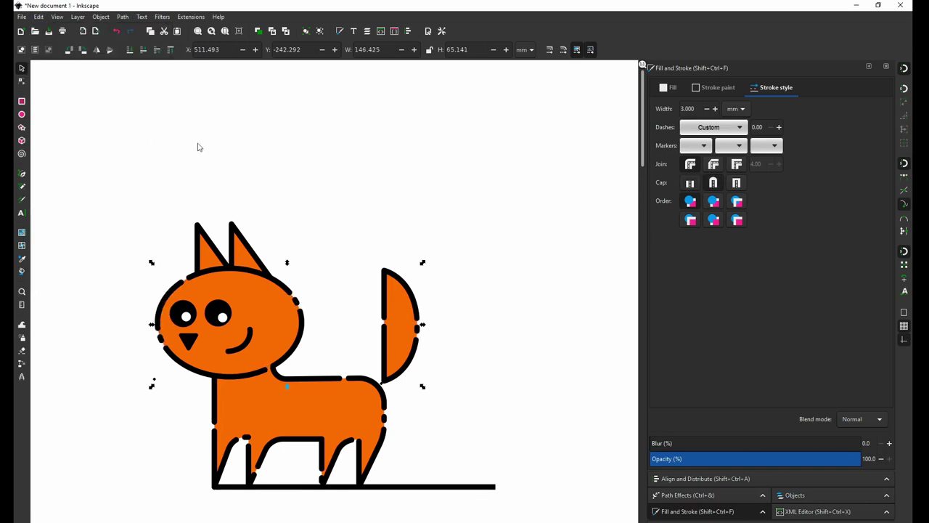
{"action": "key", "text": "Escape"}
Shift the head's dash pattern offset to 9.60.
{"action": "left_click", "coordinate": [289, 335]}
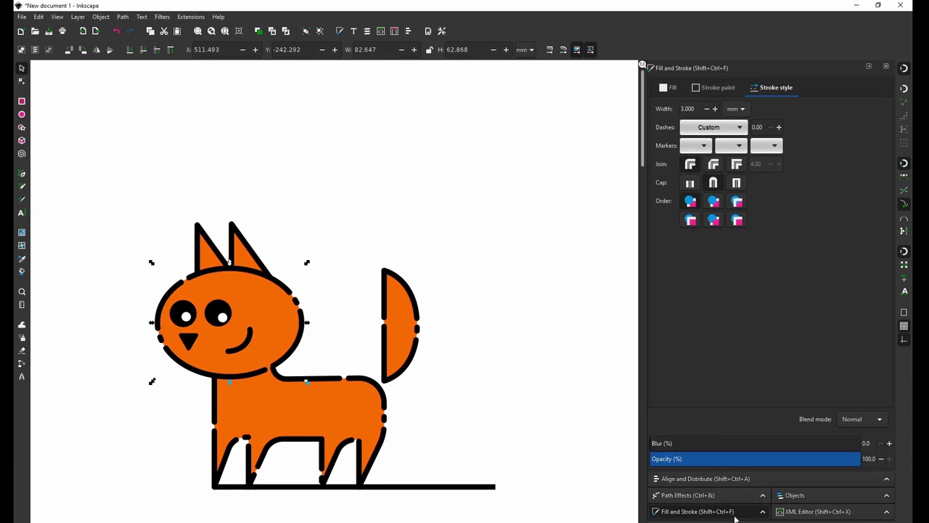
{"action": "left_click", "coordinate": [779, 127]}
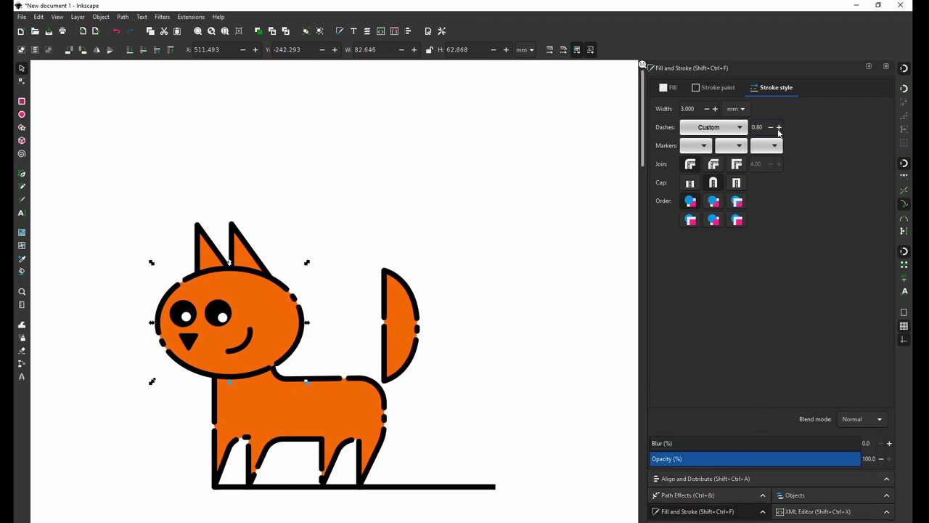
{"action": "left_click", "coordinate": [778, 128]}
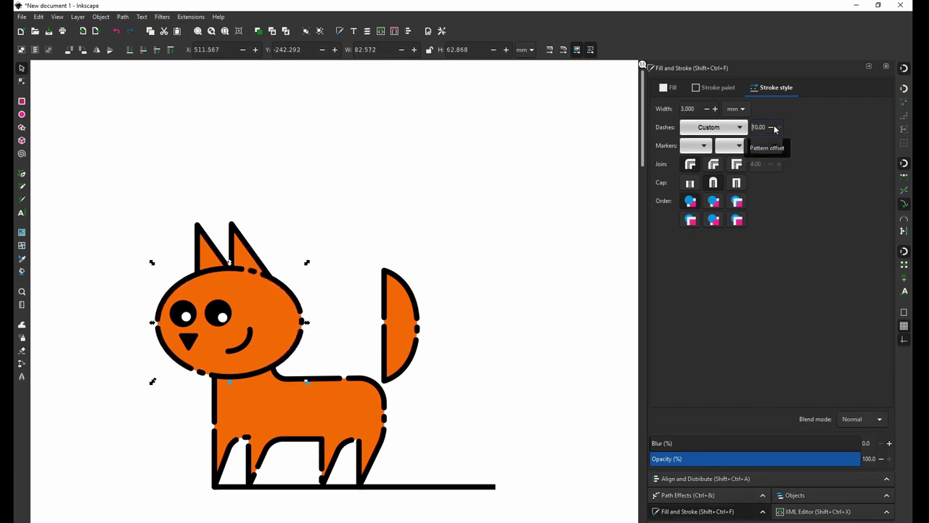
{"action": "left_click", "coordinate": [772, 128]}
{"action": "key", "text": "Escape"}
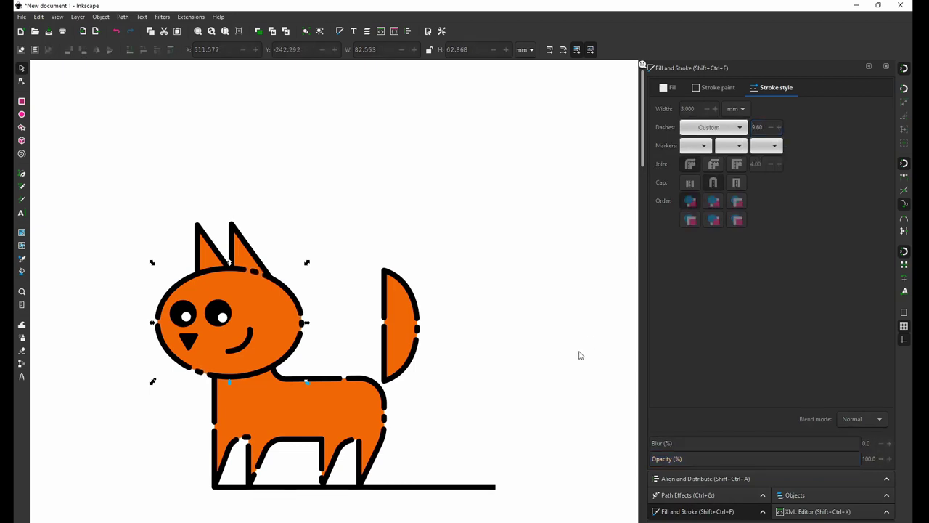
Drag the head's left node outward and make it a cusp to form a pointed snout.
{"action": "key", "text": "a"}
{"action": "key", "text": "n"}
{"action": "left_click", "coordinate": [154, 327]}
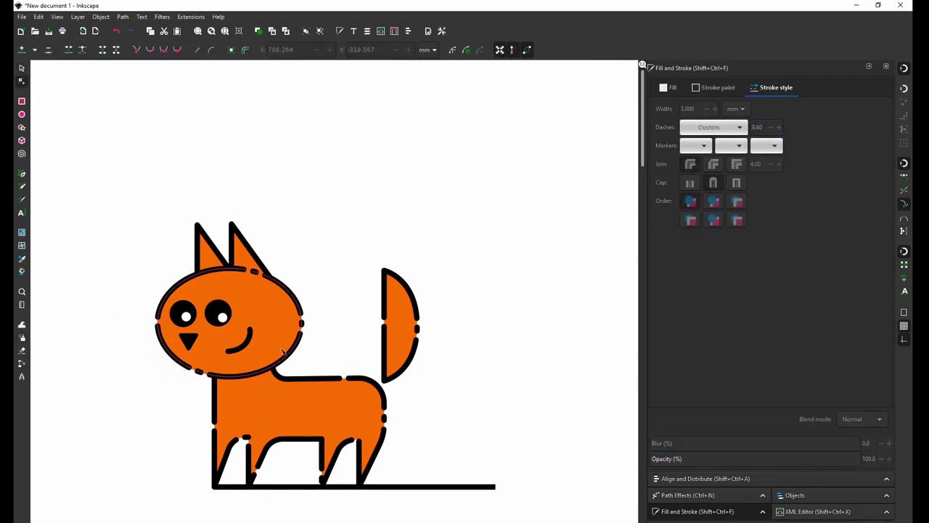
{"action": "left_click_drag", "start_coordinate": [159, 325], "coordinate": [130, 325]}
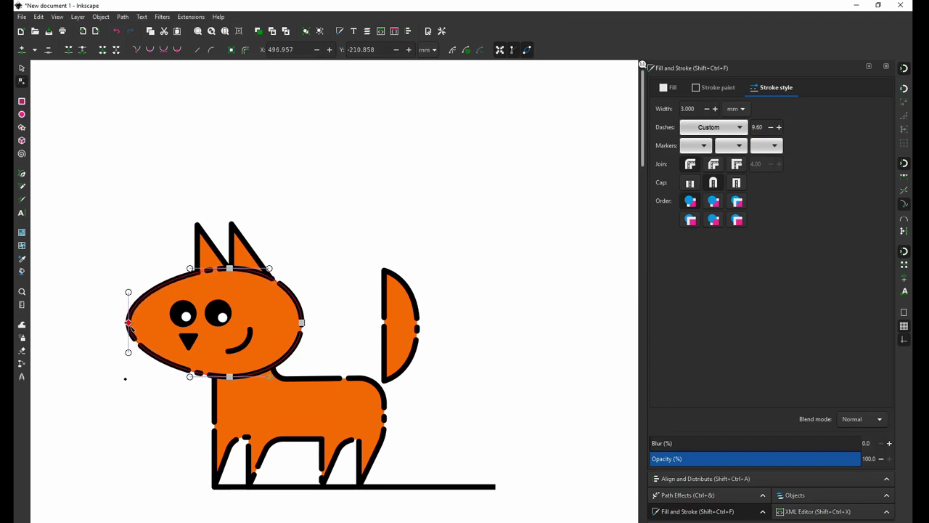
{"action": "left_click", "coordinate": [137, 51]}
{"action": "left_click_drag", "start_coordinate": [128, 325], "coordinate": [140, 322]}
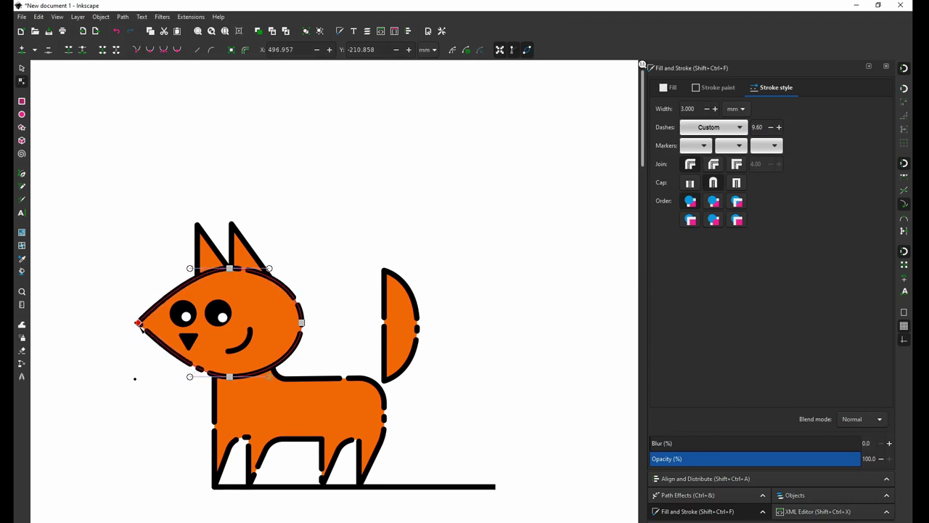